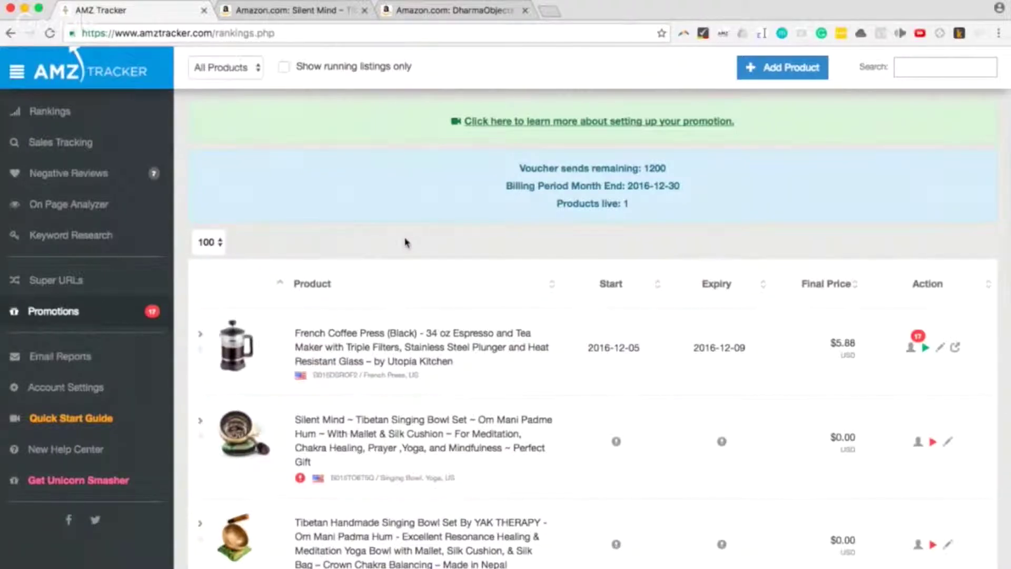
# Open the French Press 9 cup coffee maker's promotion form and place the cursor in Short Promotional Description.
pyautogui.scroll(-5, 405, 242)
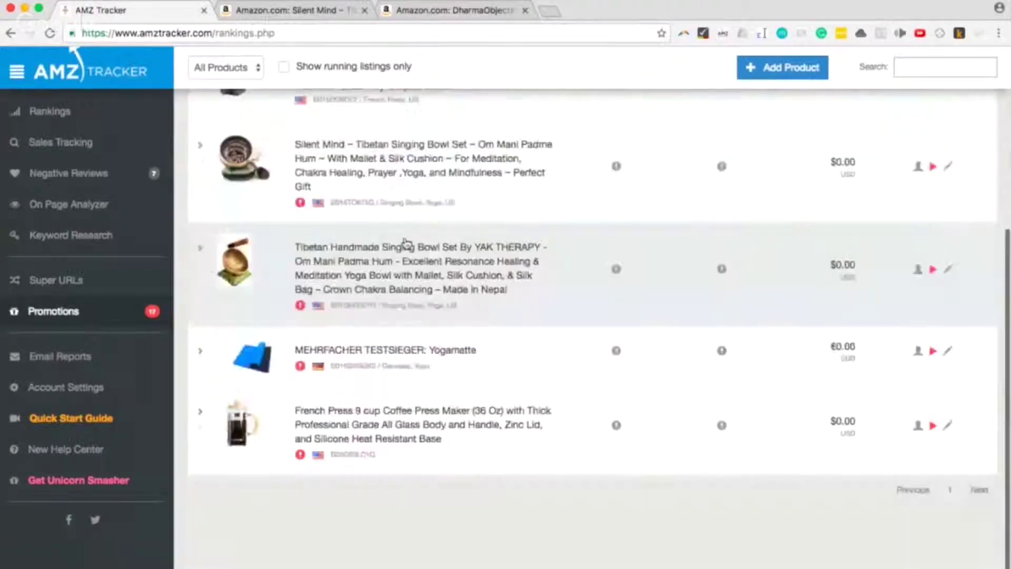
pyautogui.scroll(3, 404, 242)
pyautogui.scroll(-3, 404, 242)
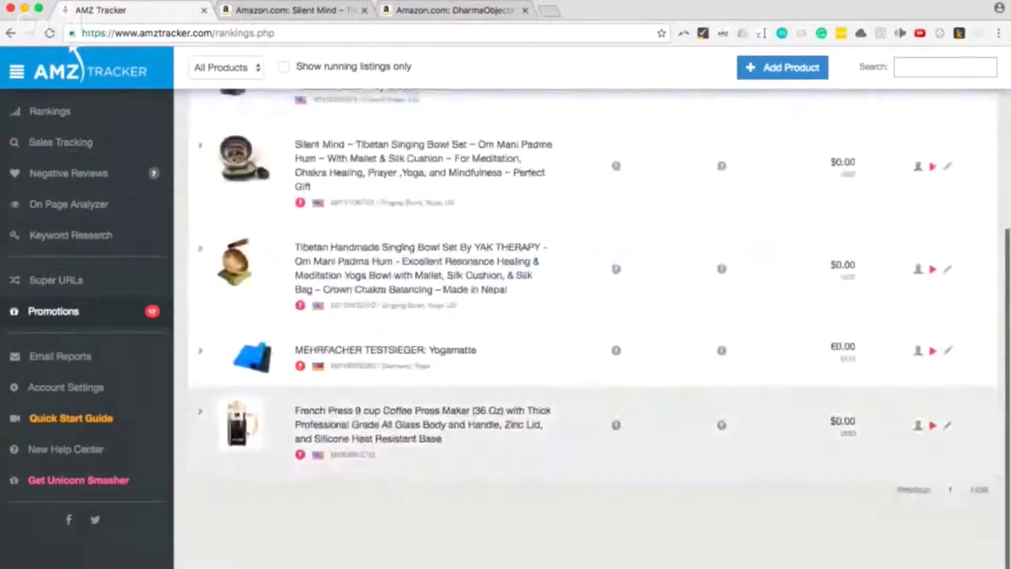
pyautogui.click(948, 426)
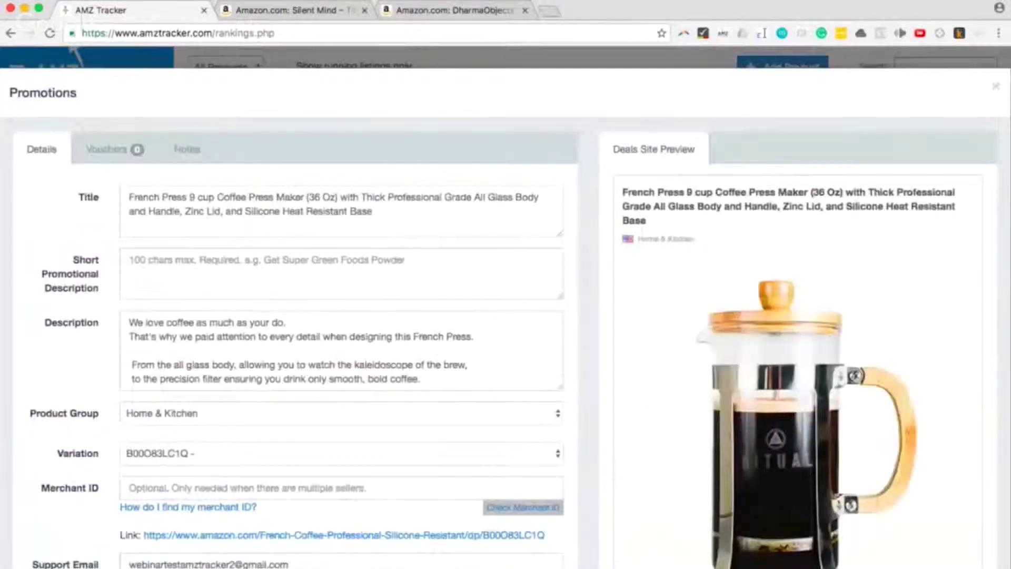
pyautogui.scroll(-2, 63, 311)
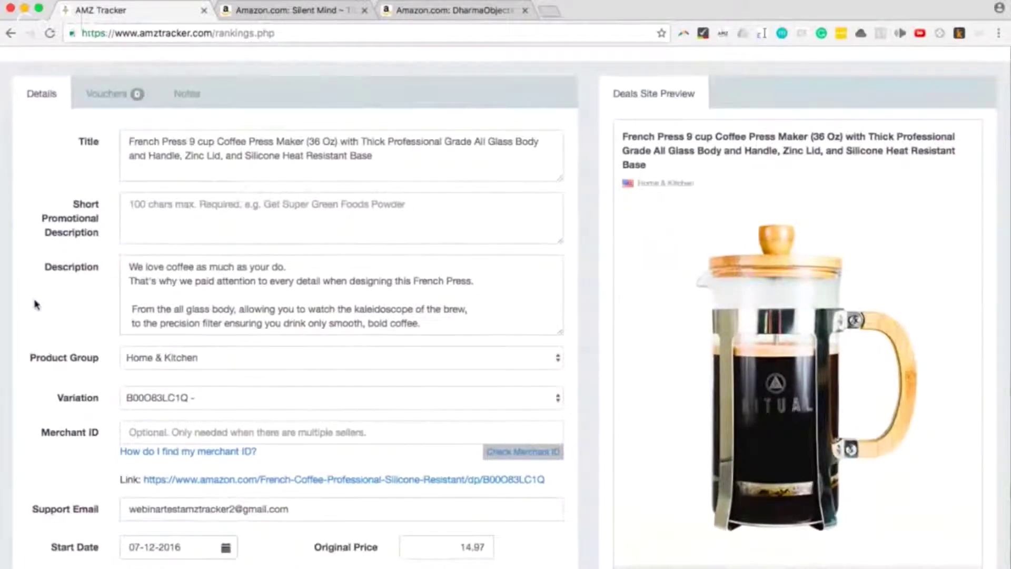
pyautogui.scroll(1, 50, 221)
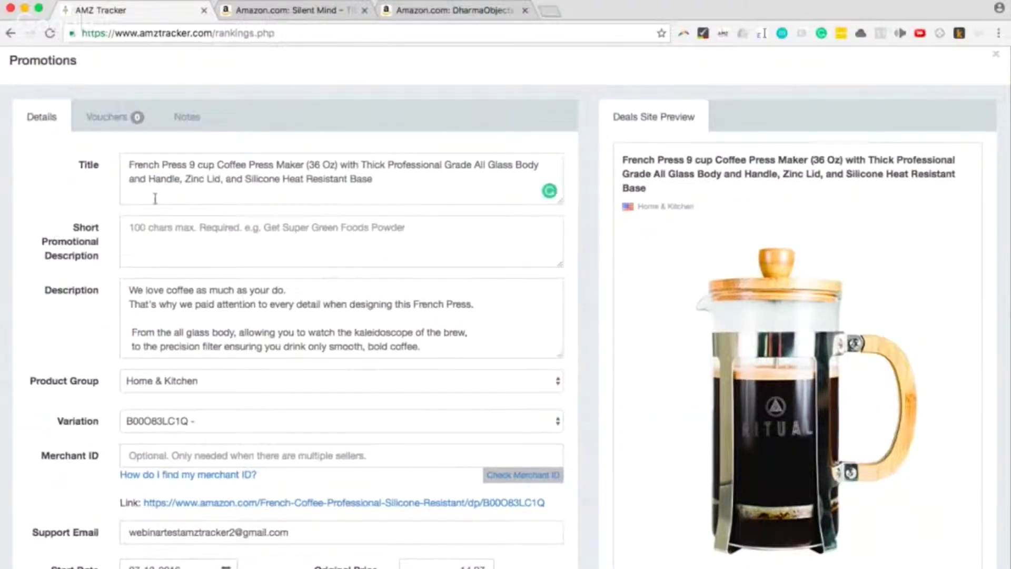
pyautogui.click(173, 331)
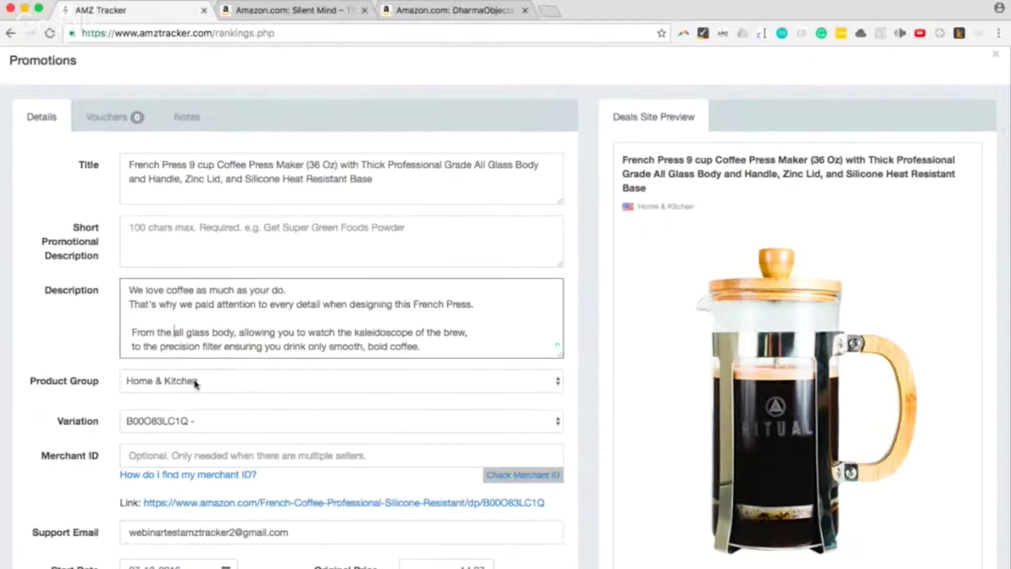
pyautogui.scroll(-5, 248, 431)
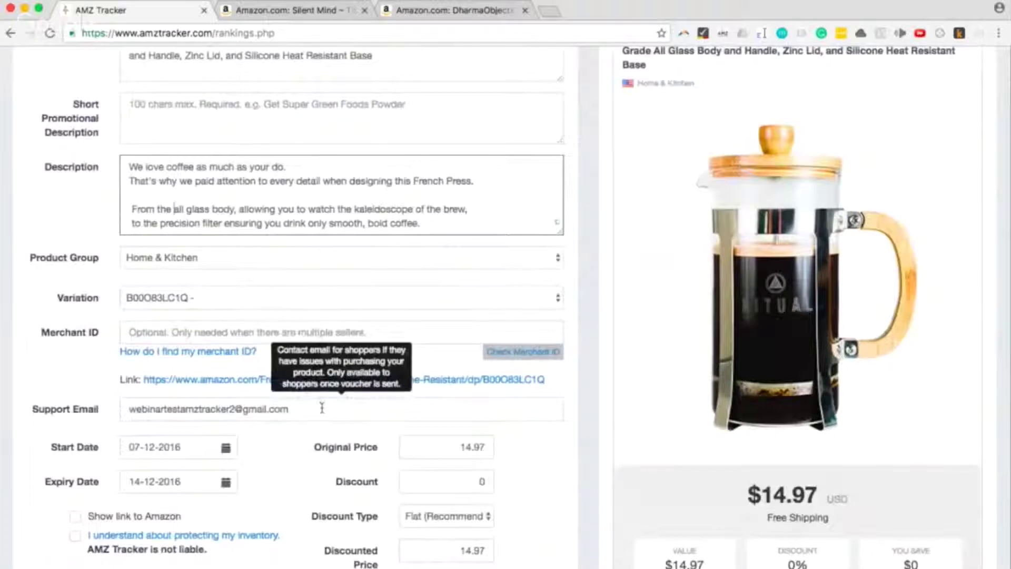
pyautogui.scroll(4, 288, 481)
pyautogui.scroll(3, 288, 482)
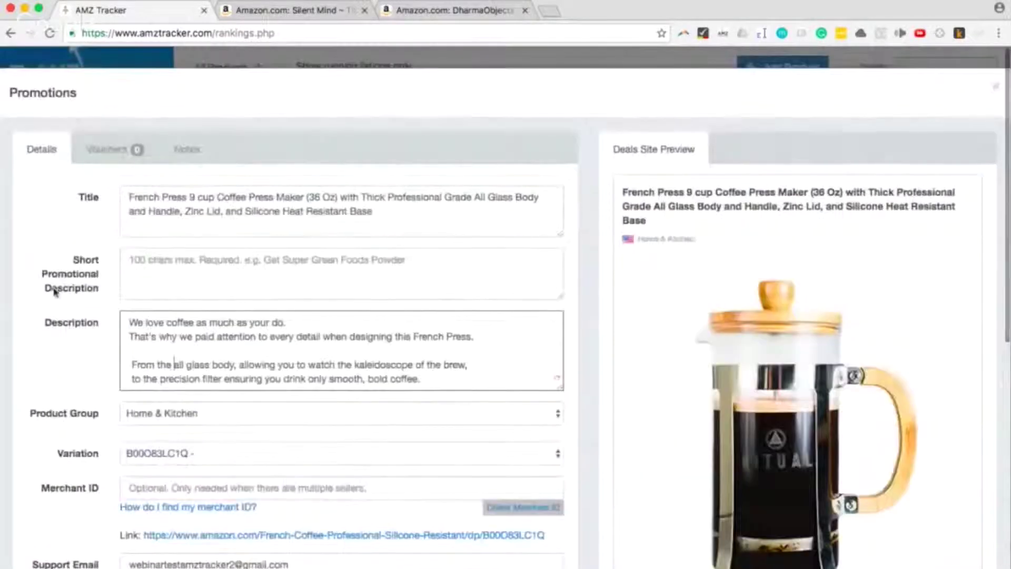
pyautogui.click(158, 271)
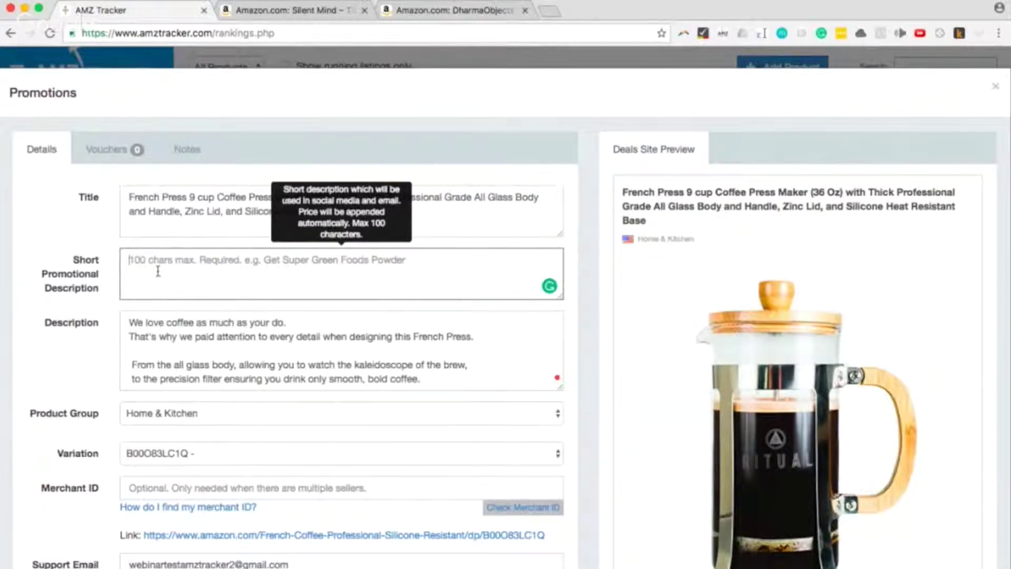
# Enter 'Buy My Coffee Press' as the short promotional description.
pyautogui.write('Bu')
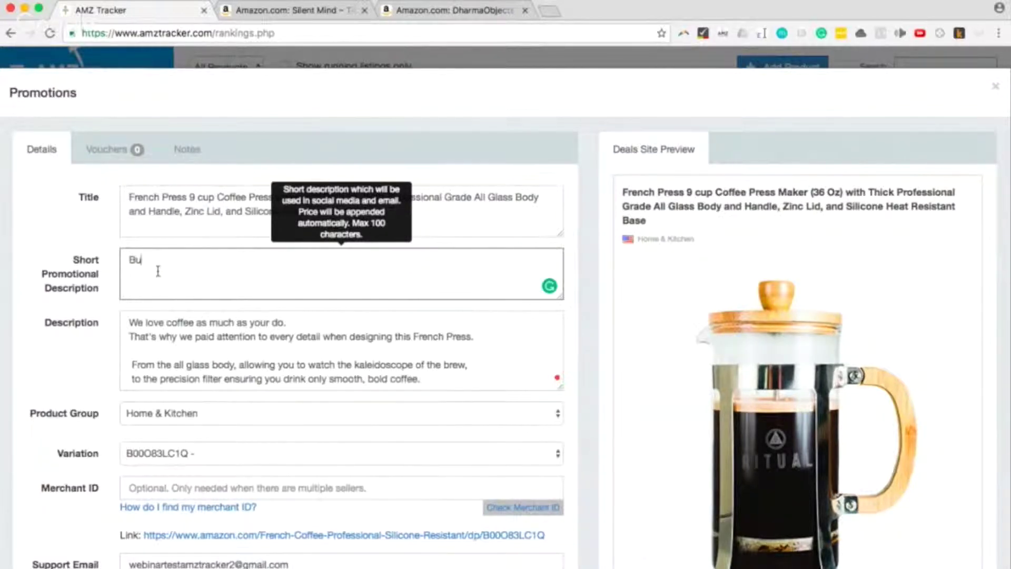
pyautogui.write('y CoffeeMy')
pyautogui.press('End')
pyautogui.write('Press')
pyautogui.click(77, 344)
# Check the support contact email field and scroll down to the dates and prices.
pyautogui.scroll(-5, 77, 343)
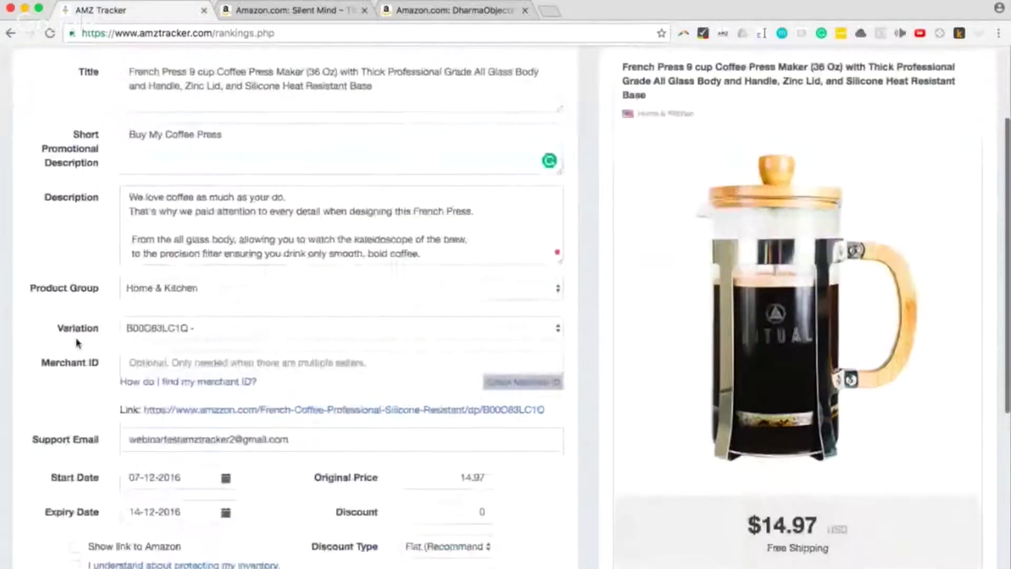
pyautogui.scroll(-1, 78, 343)
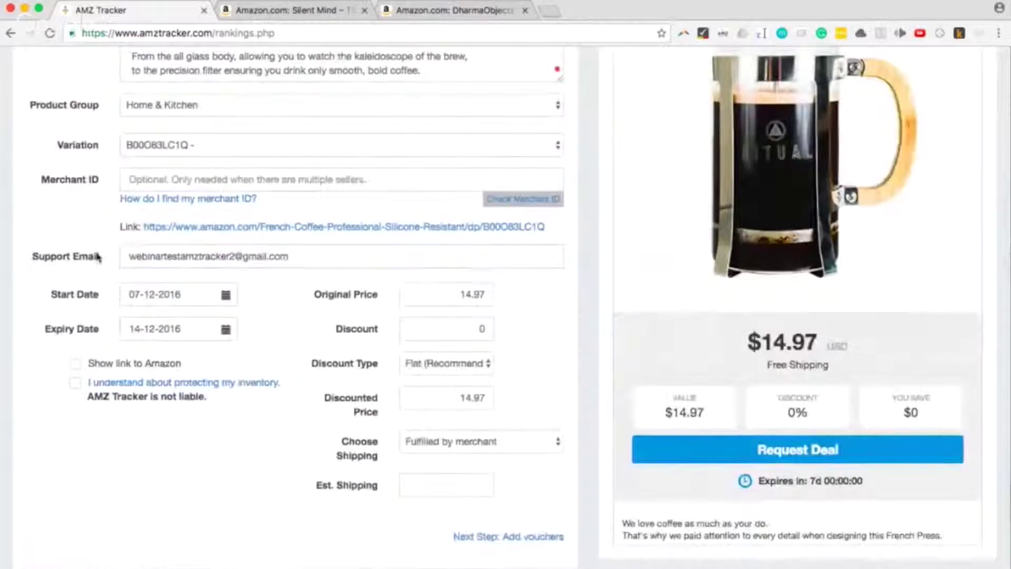
pyautogui.click(209, 263)
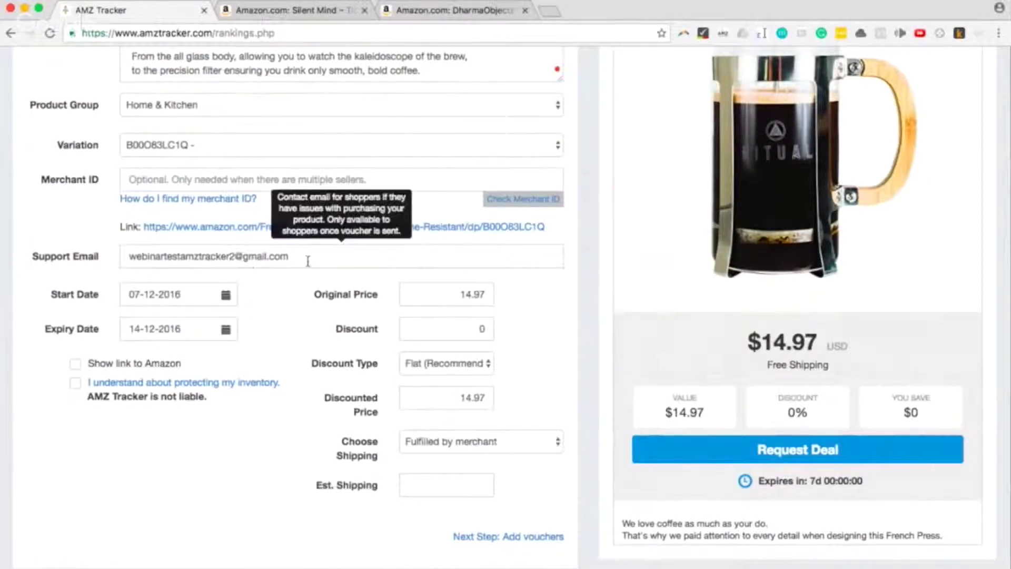
pyautogui.scroll(-2, 259, 316)
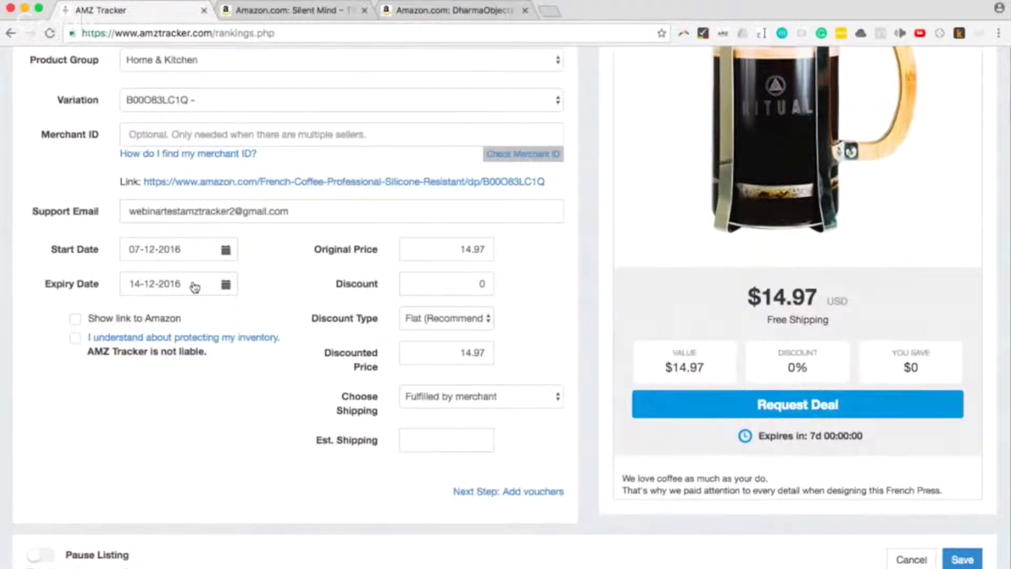
# Set the promotion's expiry date to 12-12-2016 in the December calendar.
pyautogui.click(174, 287)
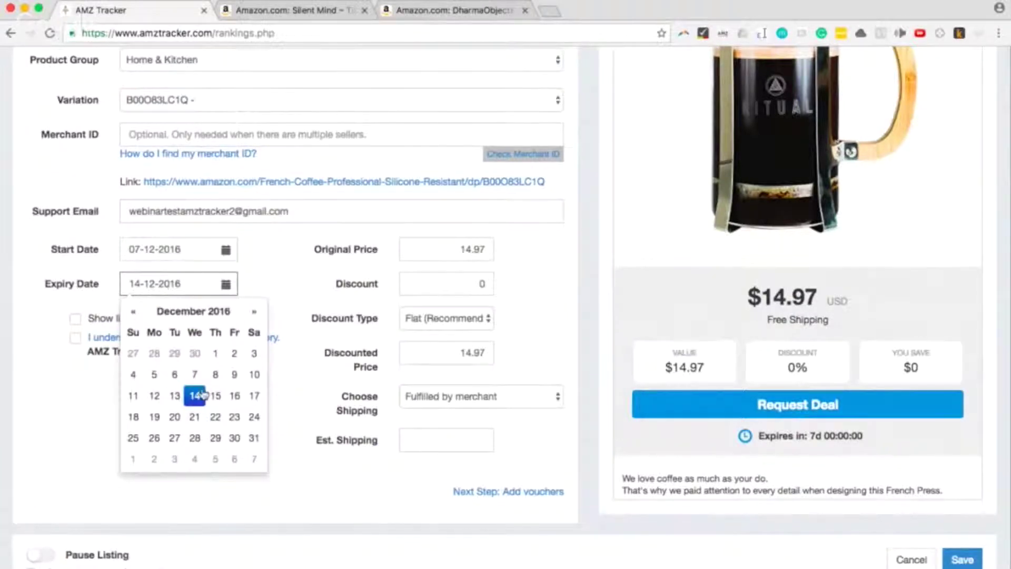
pyautogui.click(154, 395)
pyautogui.moveTo(273, 351)
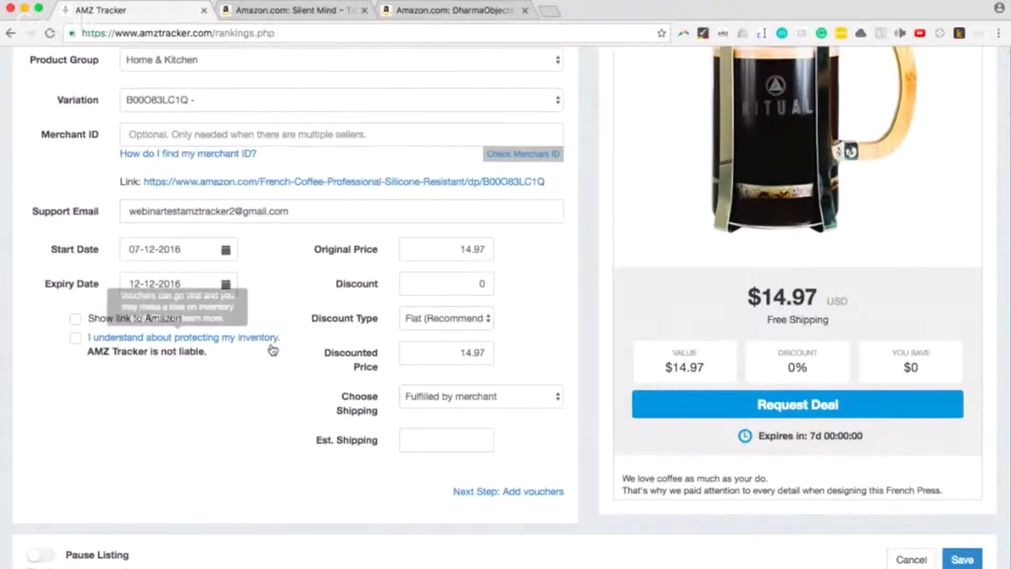
pyautogui.scroll(-1, 508, 289)
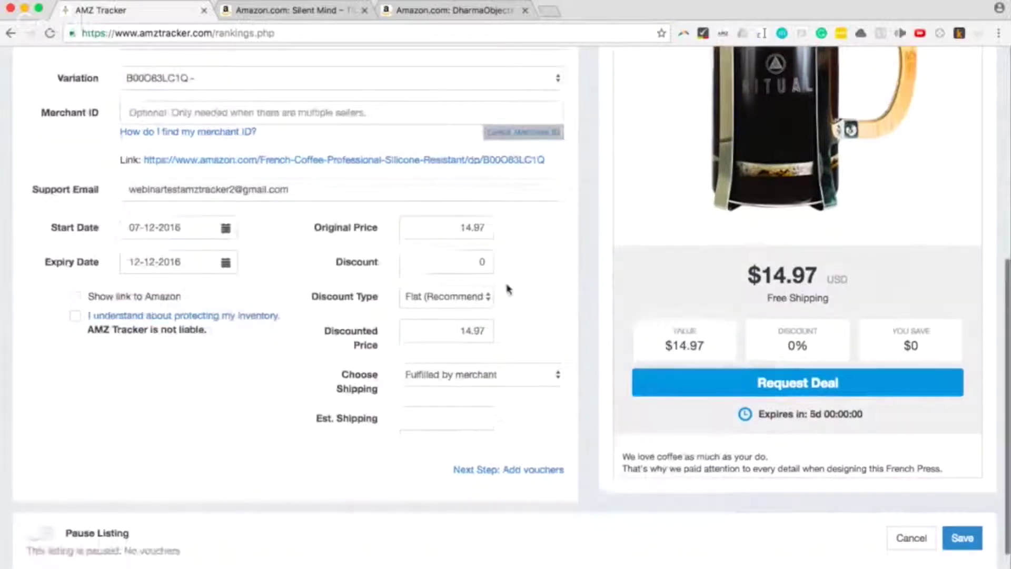
pyautogui.scroll(-1, 508, 289)
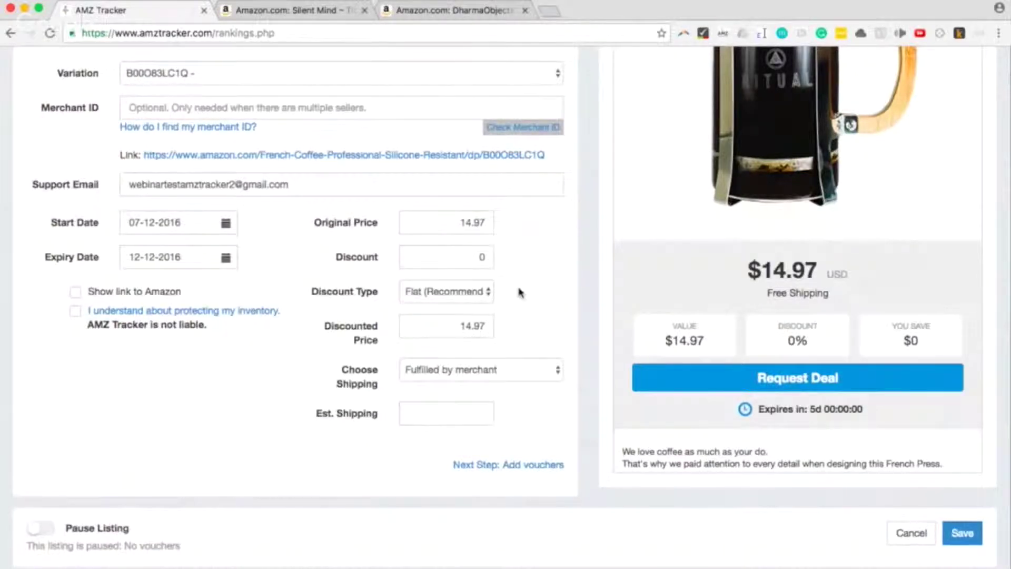
# Change the discount to a 70% percentage discount, bringing the price to 4.49.
pyautogui.click(456, 292)
pyautogui.click(456, 296)
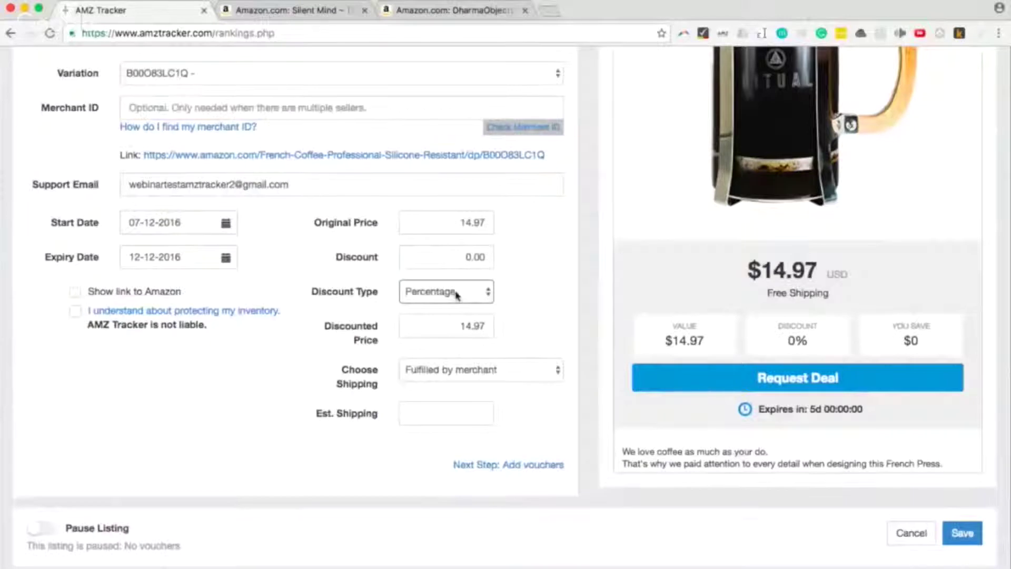
pyautogui.click(482, 259)
pyautogui.press('super+a')
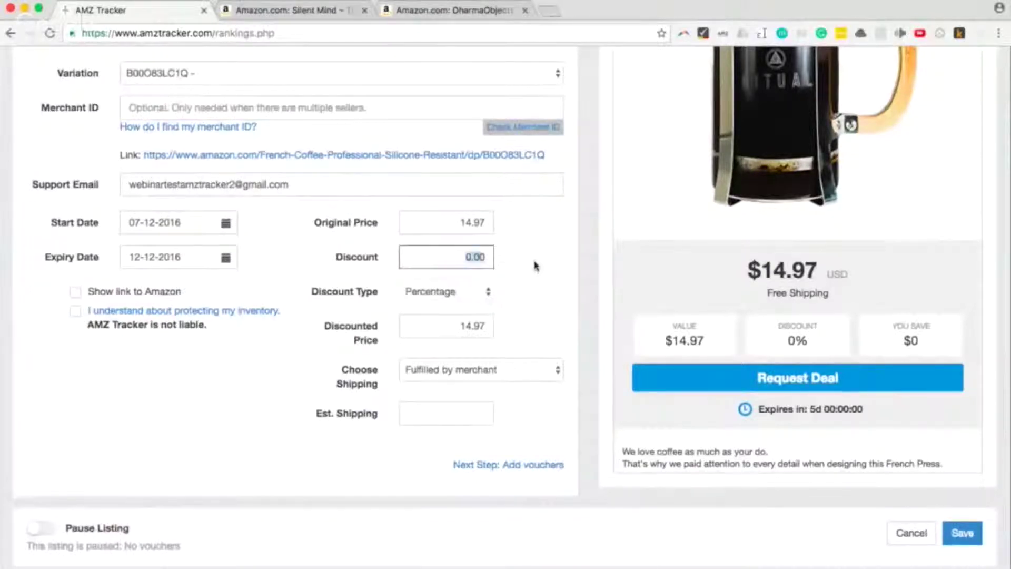
pyautogui.press('BackSpace')
pyautogui.write('70')
pyautogui.press('Tab')
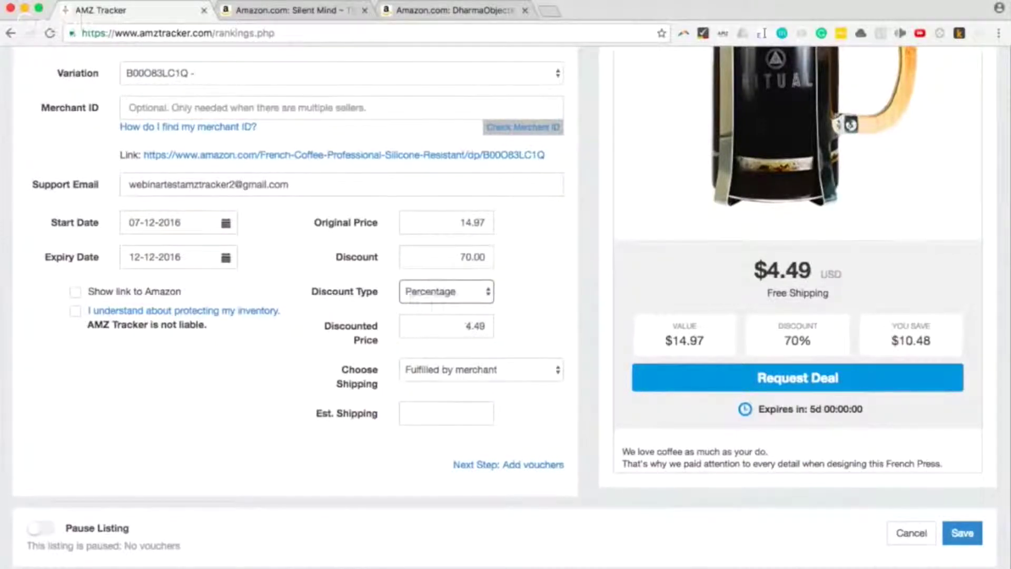
# Set the shipping choice to Fulfilled by Amazon.
pyautogui.press('Tab')
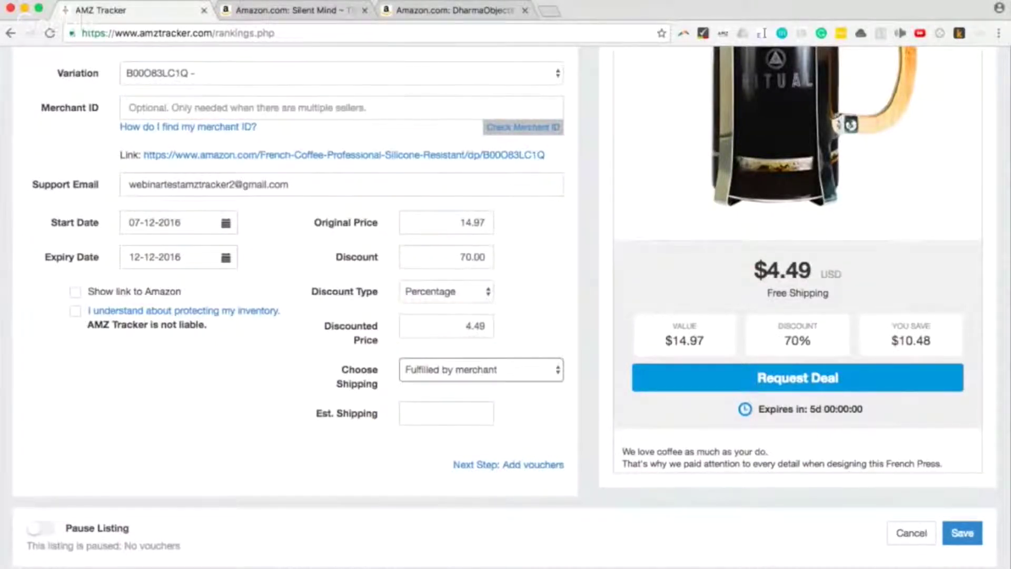
pyautogui.click(474, 363)
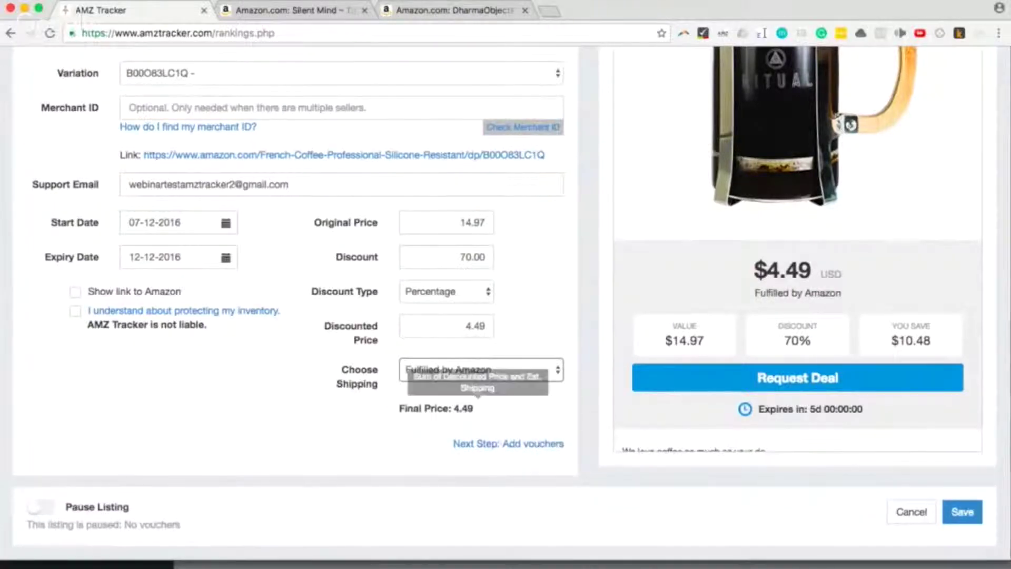
pyautogui.scroll(1, 475, 369)
pyautogui.scroll(2, 475, 379)
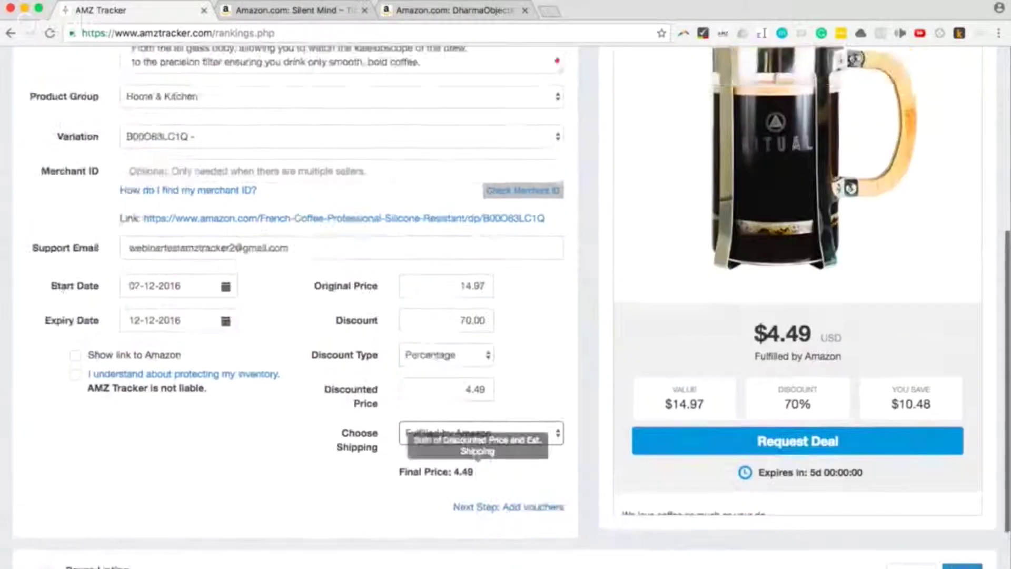
pyautogui.scroll(3, 332, 437)
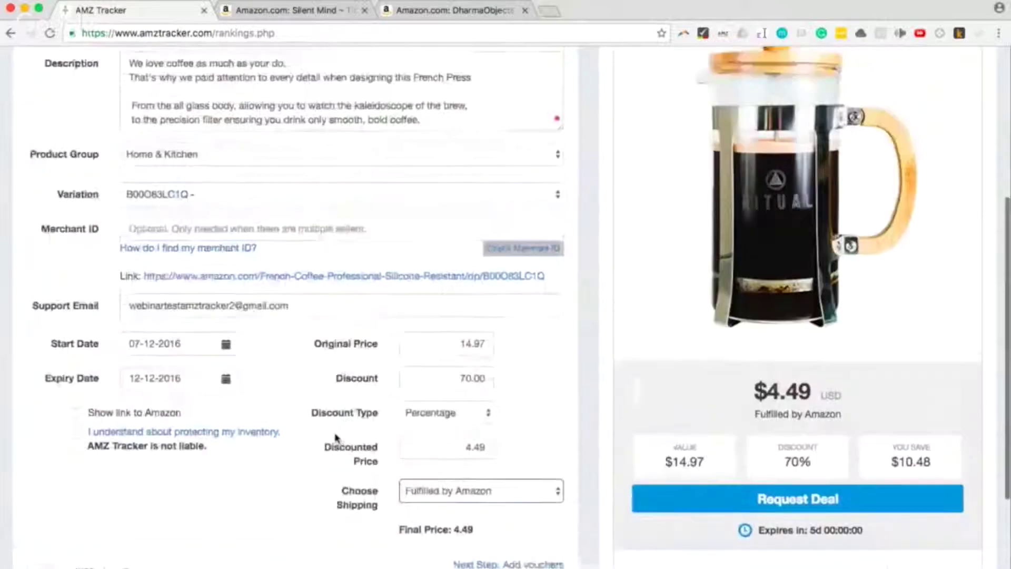
pyautogui.scroll(8, 628, 370)
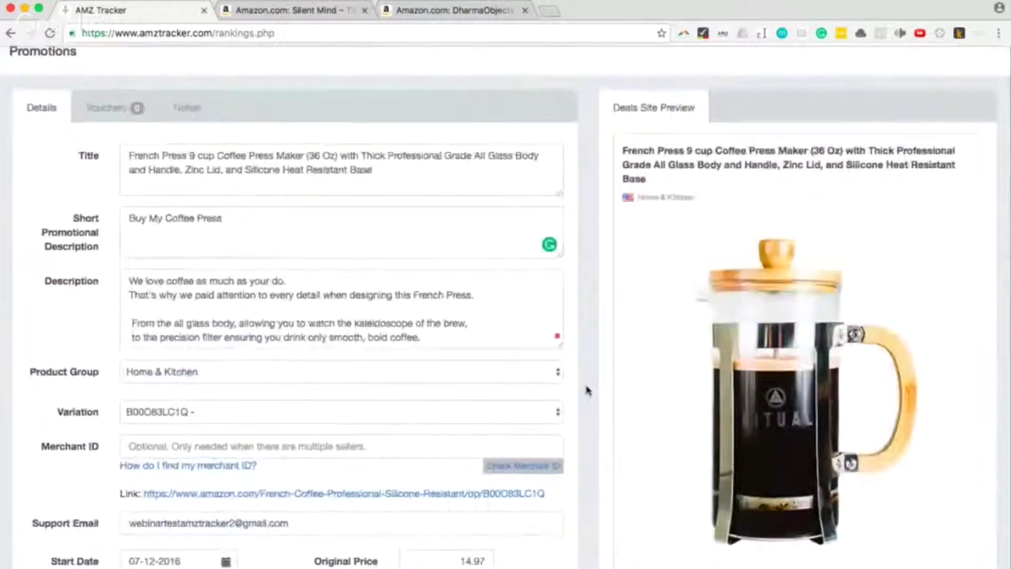
# Enable 'Show link to Amazon' so the deal preview shows an Open in Amazon link.
pyautogui.scroll(-1, 586, 388)
pyautogui.scroll(-5, 588, 390)
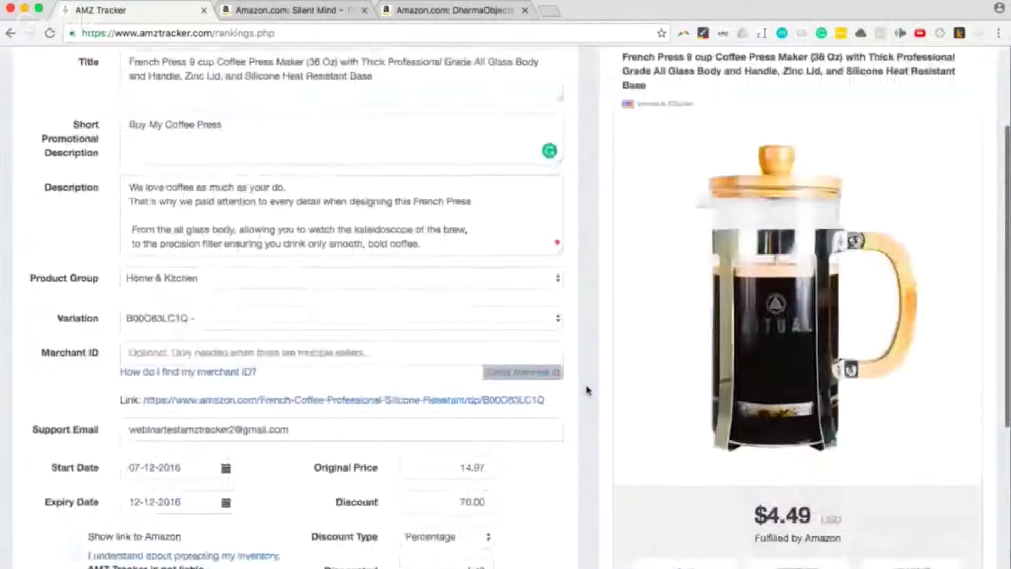
pyautogui.scroll(-2, 587, 390)
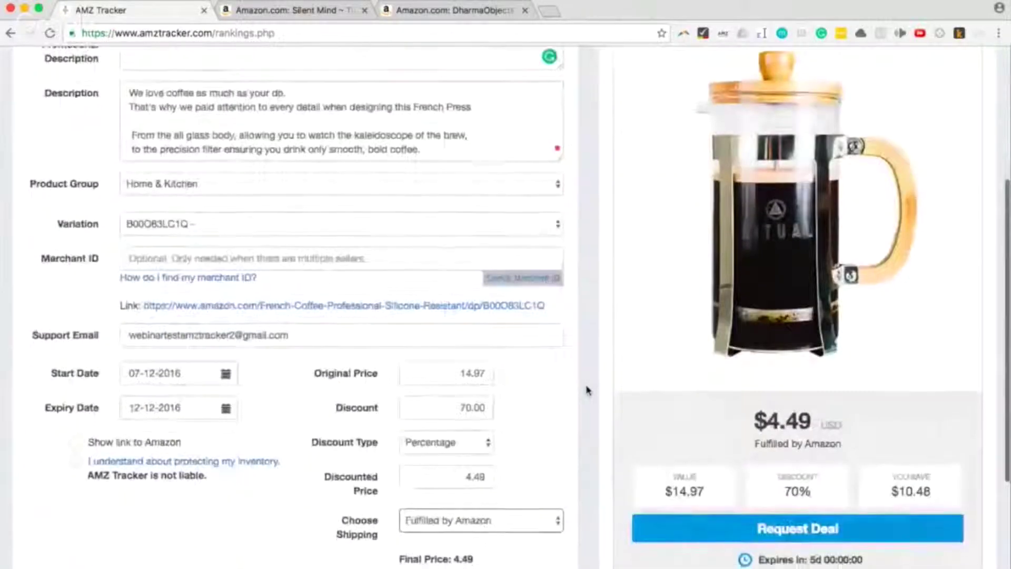
pyautogui.scroll(4, 587, 389)
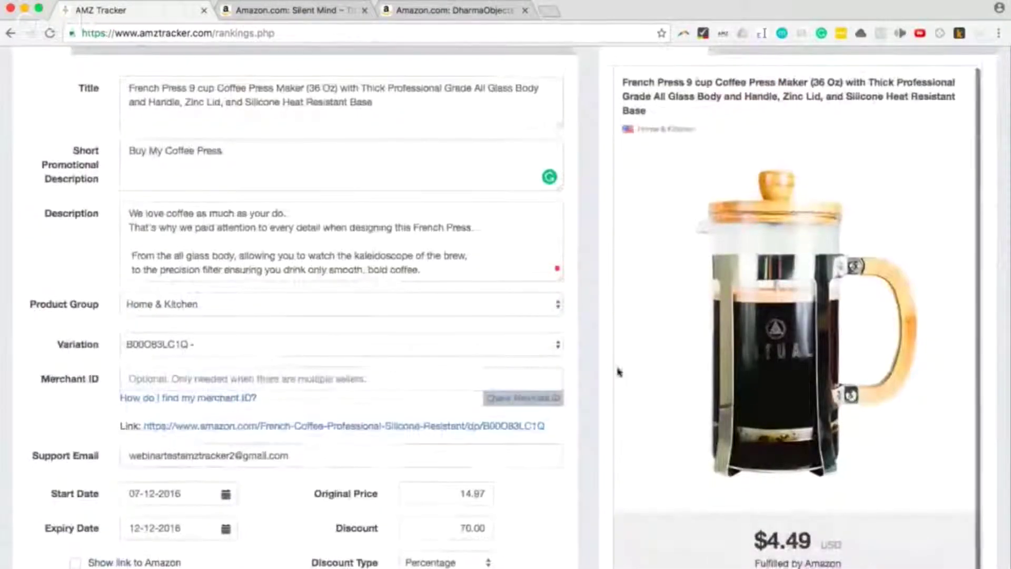
pyautogui.scroll(-4, 592, 398)
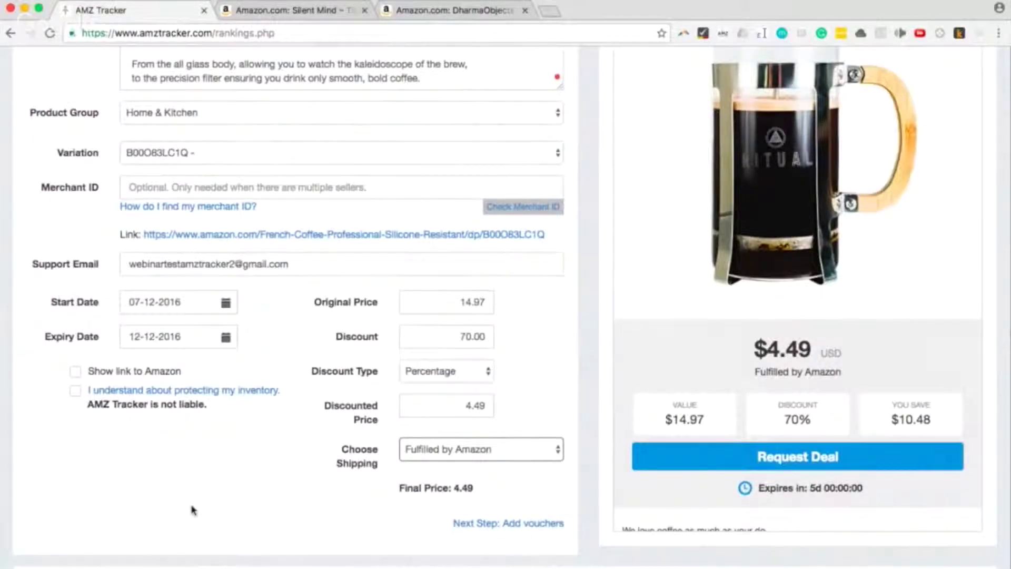
pyautogui.click(75, 373)
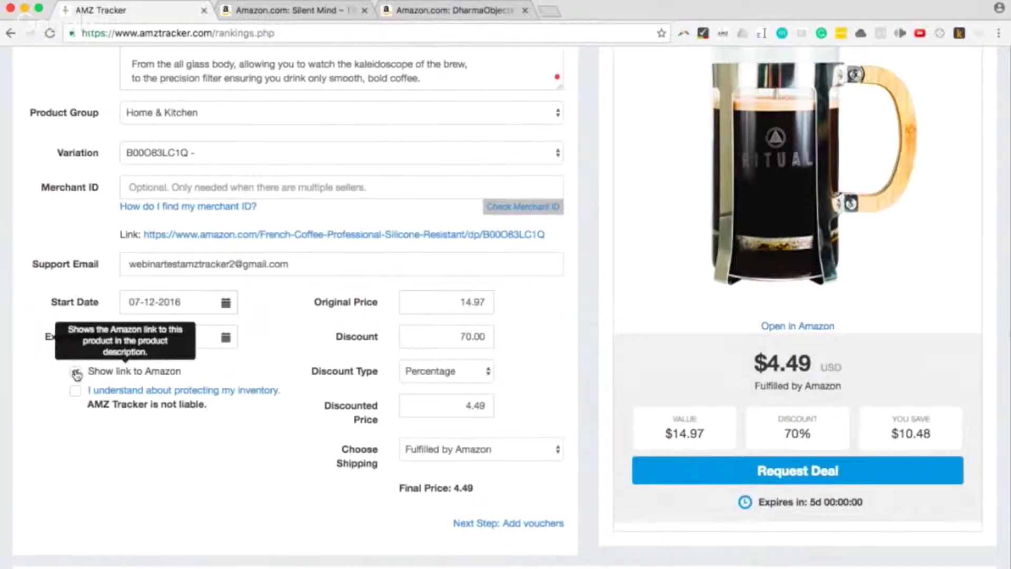
# Untick 'Show link to Amazon' to remove the Open in Amazon link.
pyautogui.click(77, 373)
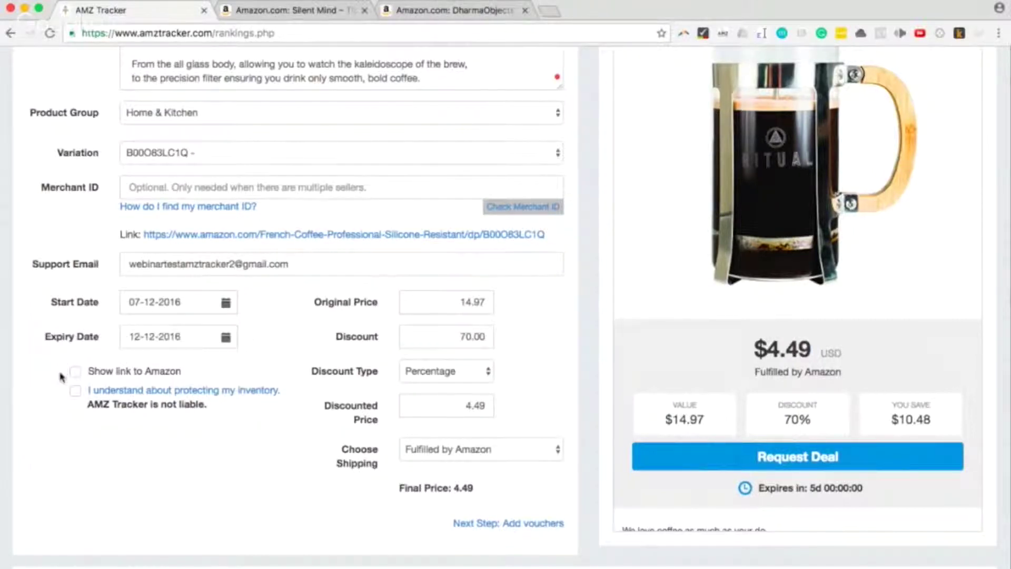
# Tick 'I understand about protecting my inventory', which opens the inventory-protection guide PDF.
pyautogui.click(75, 392)
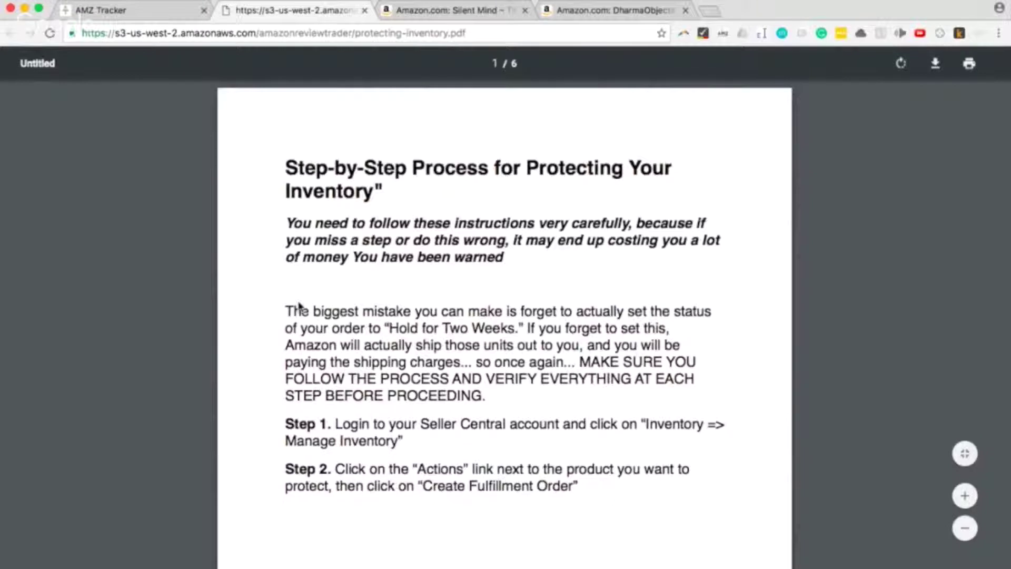
pyautogui.scroll(-10, 299, 305)
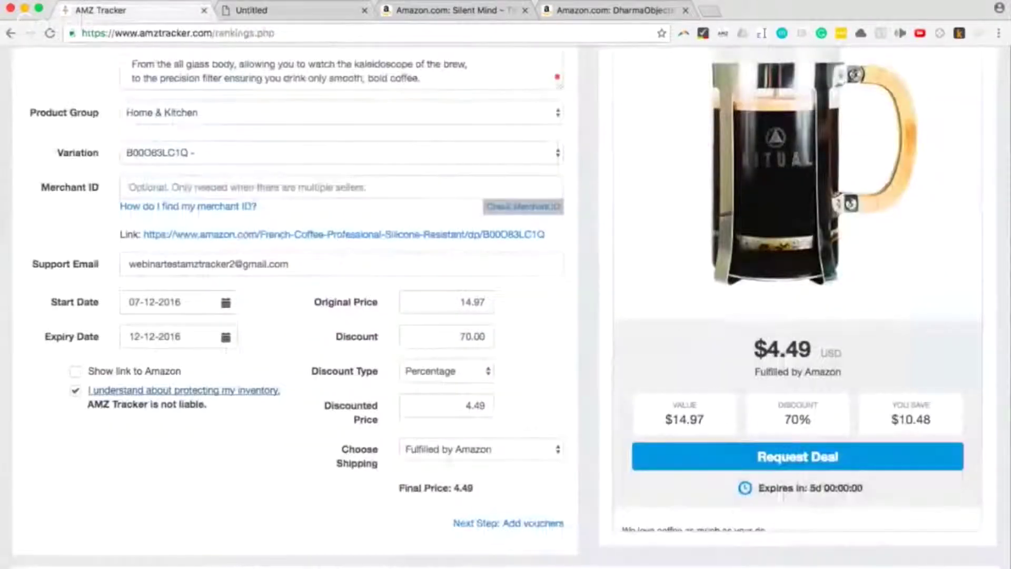
# Scroll back up the French Press promotion form toward the Vouchers section.
pyautogui.scroll(-3, 506, 295)
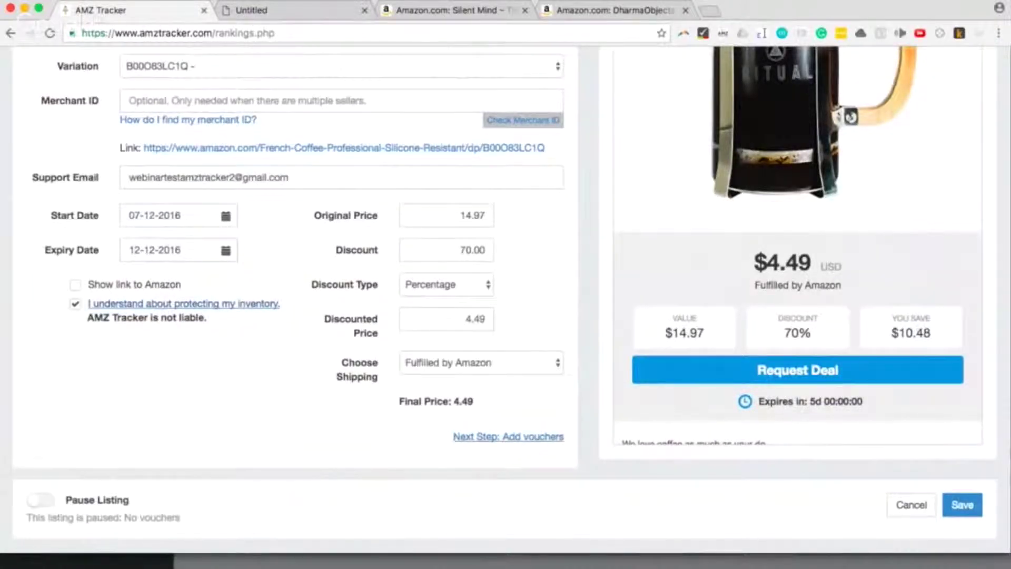
pyautogui.scroll(4, 505, 306)
pyautogui.scroll(8, 109, 165)
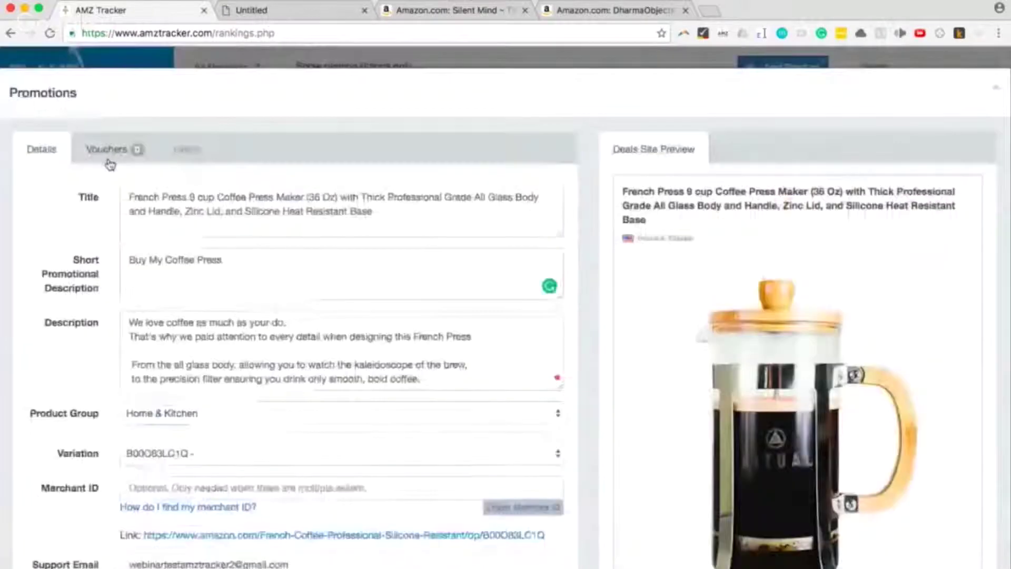
pyautogui.click(108, 153)
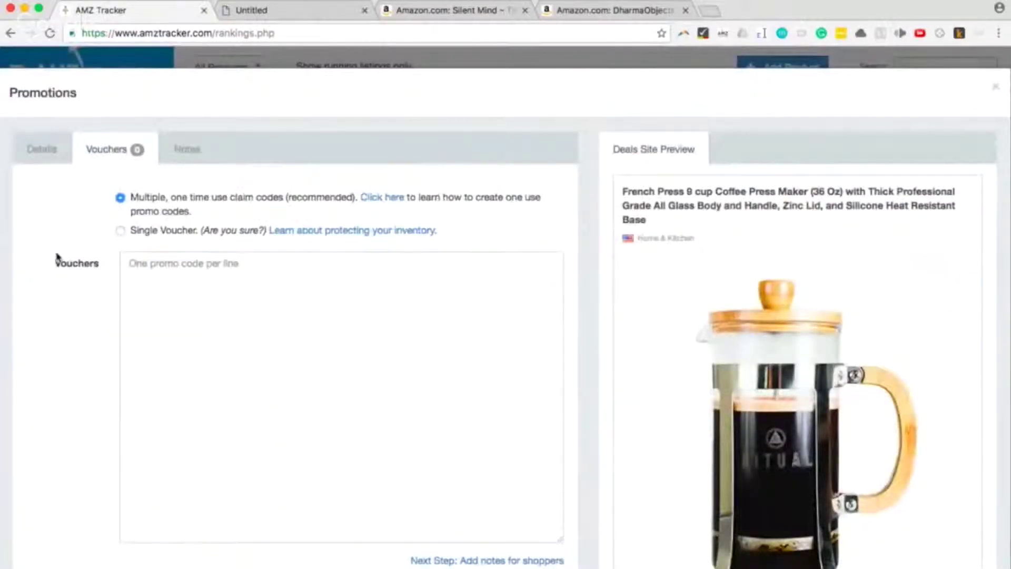
pyautogui.scroll(-1, 57, 259)
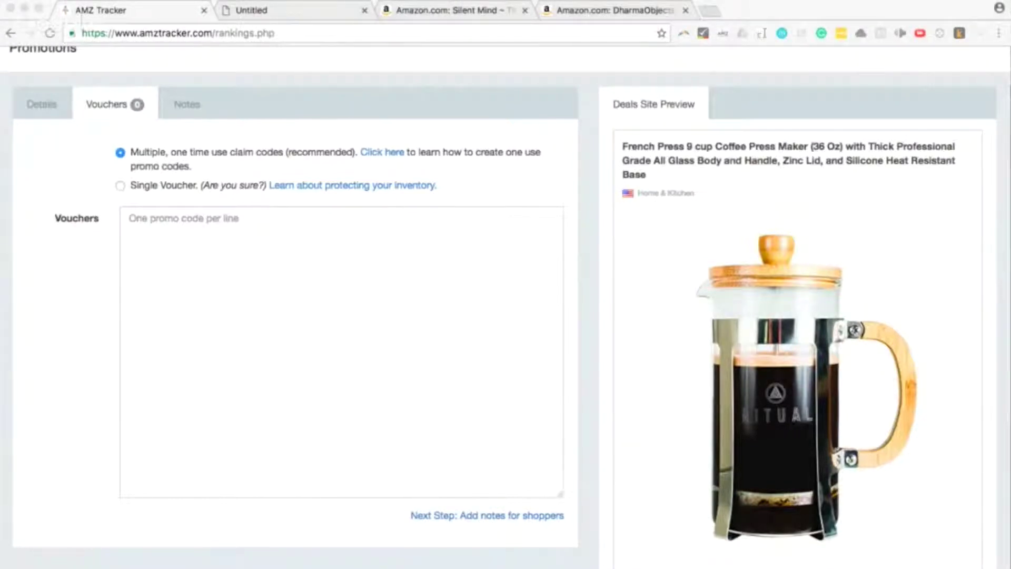
# Paste the 16 voucher codes and delete the ASIN line and blank lines.
pyautogui.click(202, 324)
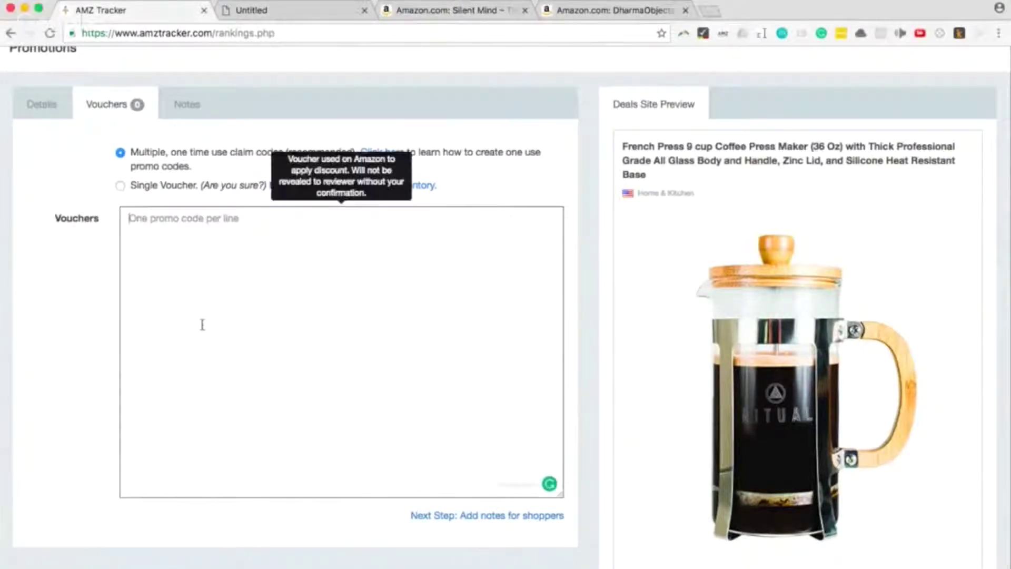
pyautogui.write('ASIN: B00O83LC1Q')
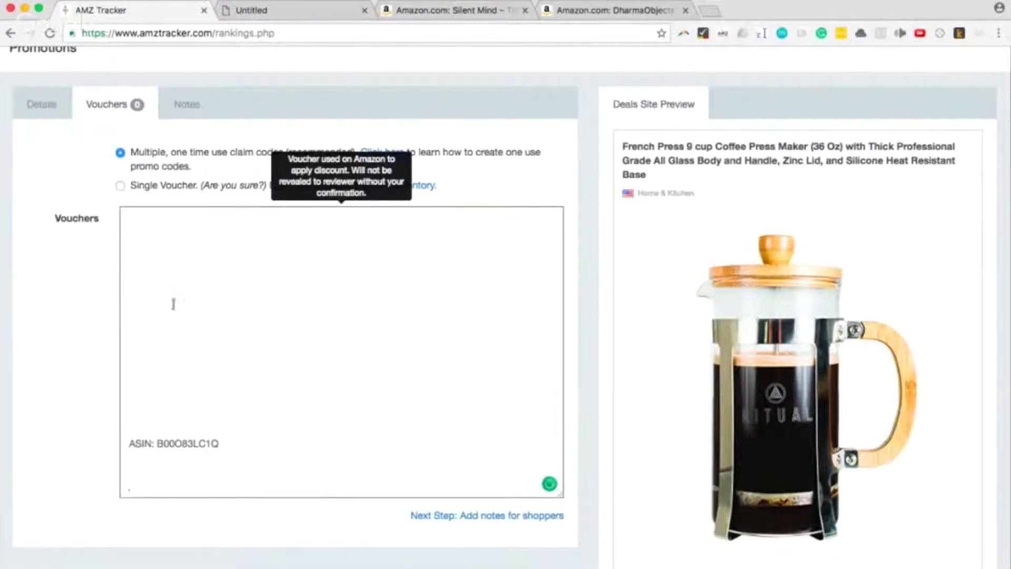
pyautogui.moveTo(172, 300); pyautogui.dragTo(248, 465)
pyautogui.press('BackSpace')
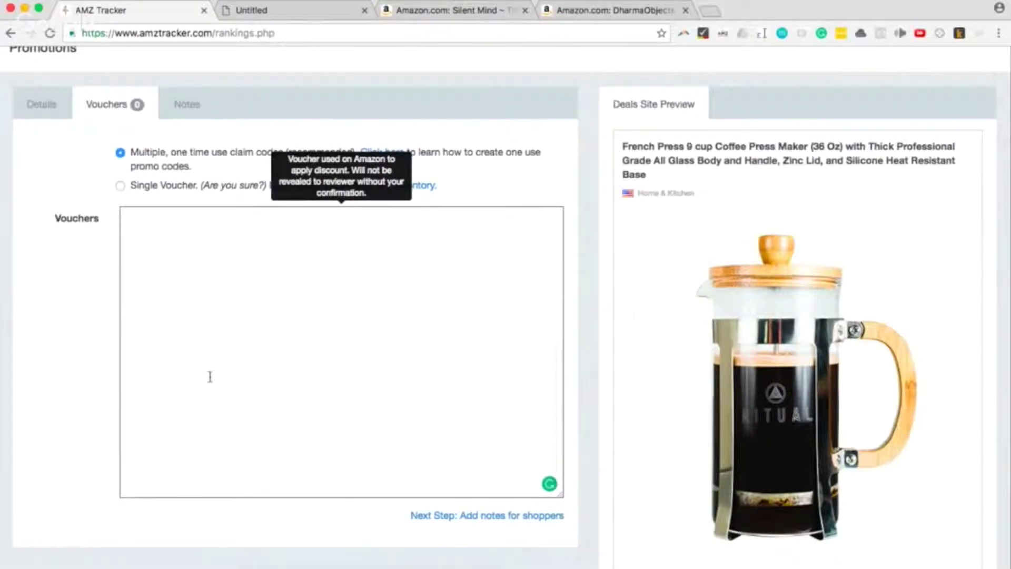
pyautogui.press('BackSpace')
pyautogui.press('BackSpace')
pyautogui.press('BackSpace')
pyautogui.press('BackSpace')
pyautogui.press('BackSpace')
pyautogui.press('BackSpace')
pyautogui.press('BackSpace')
pyautogui.press('BackSpace')
pyautogui.press('BackSpace')
pyautogui.press('BackSpace')
pyautogui.press('BackSpace')
pyautogui.press('BackSpace')
pyautogui.press('BackSpace')
pyautogui.press('BackSpace')
pyautogui.press('BackSpace')
pyautogui.press('BackSpace')
pyautogui.press('BackSpace')
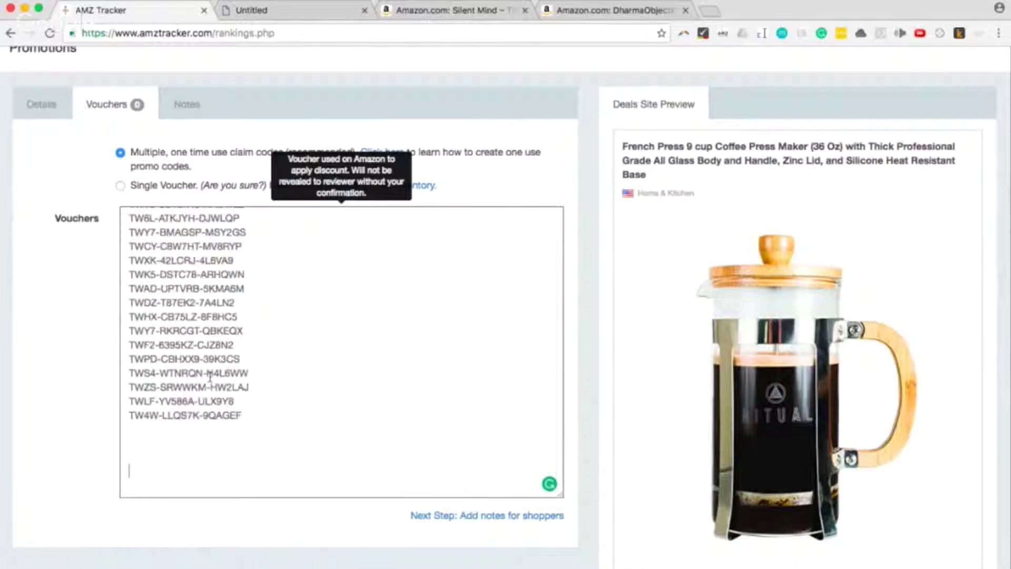
pyautogui.press('BackSpace')
pyautogui.press('BackSpace')
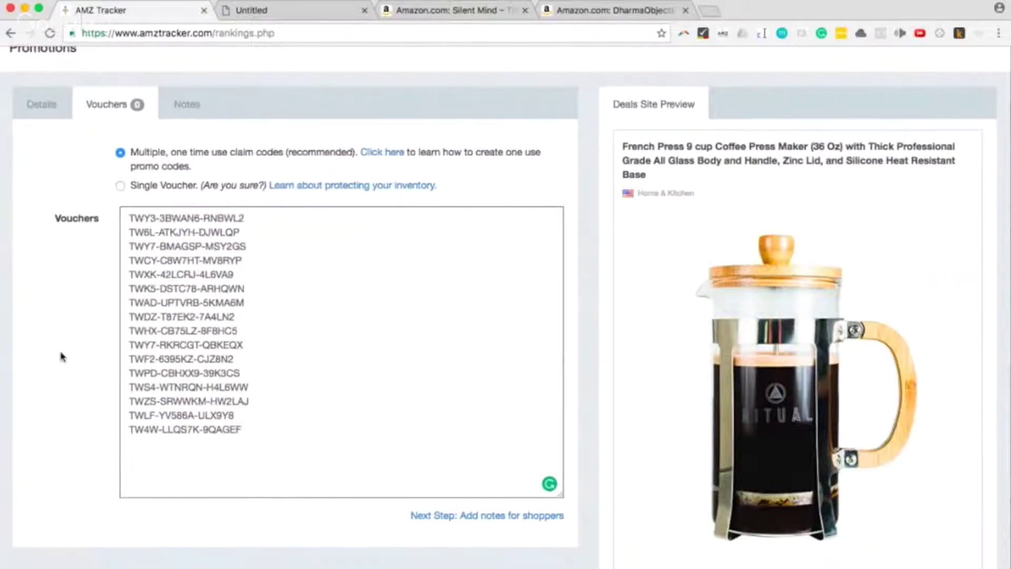
# Bring up the Notes section for shoppers on the promotion.
pyautogui.scroll(-1, 62, 357)
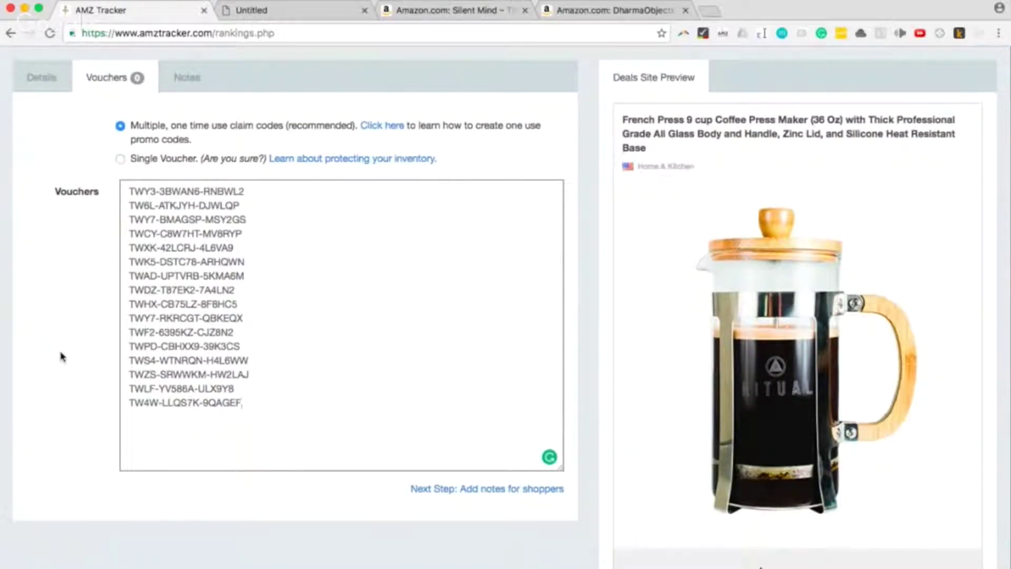
pyautogui.scroll(-2, 391, 296)
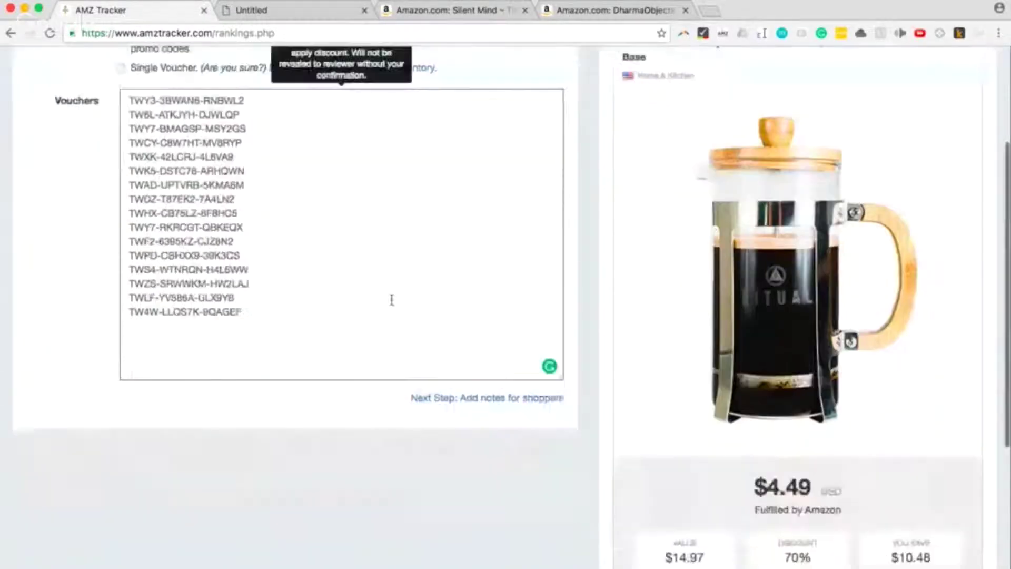
pyautogui.scroll(3, 390, 295)
pyautogui.click(185, 132)
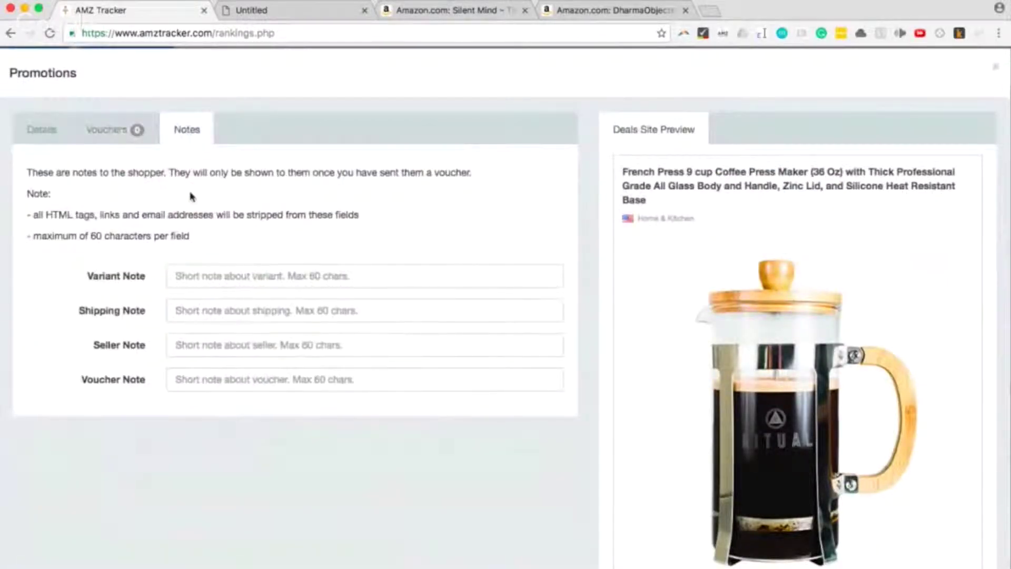
# Leave all shopper notes blank and save the French Press promotion.
pyautogui.scroll(-2, 190, 198)
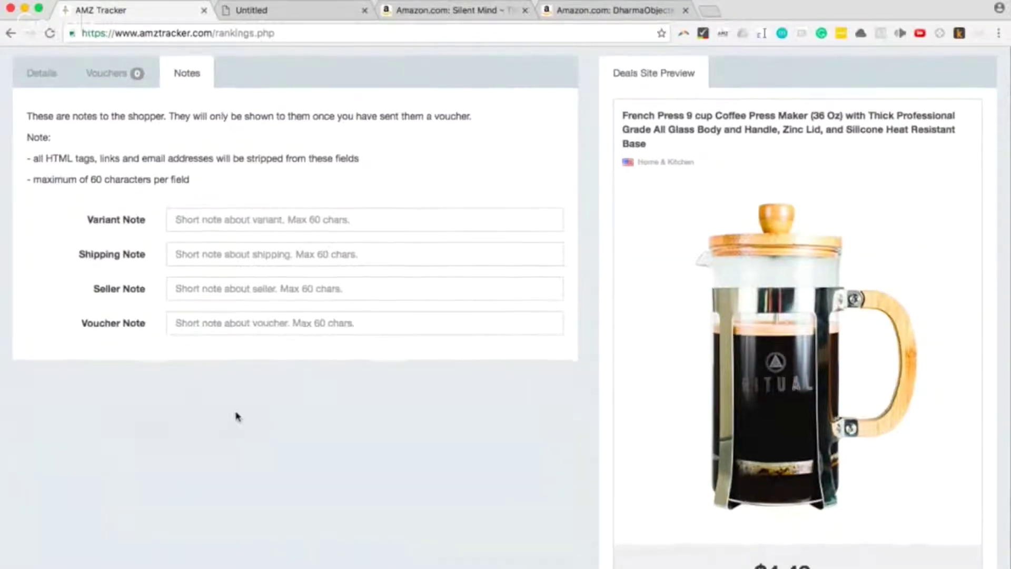
pyautogui.scroll(-2, 237, 416)
pyautogui.scroll(-3, 237, 416)
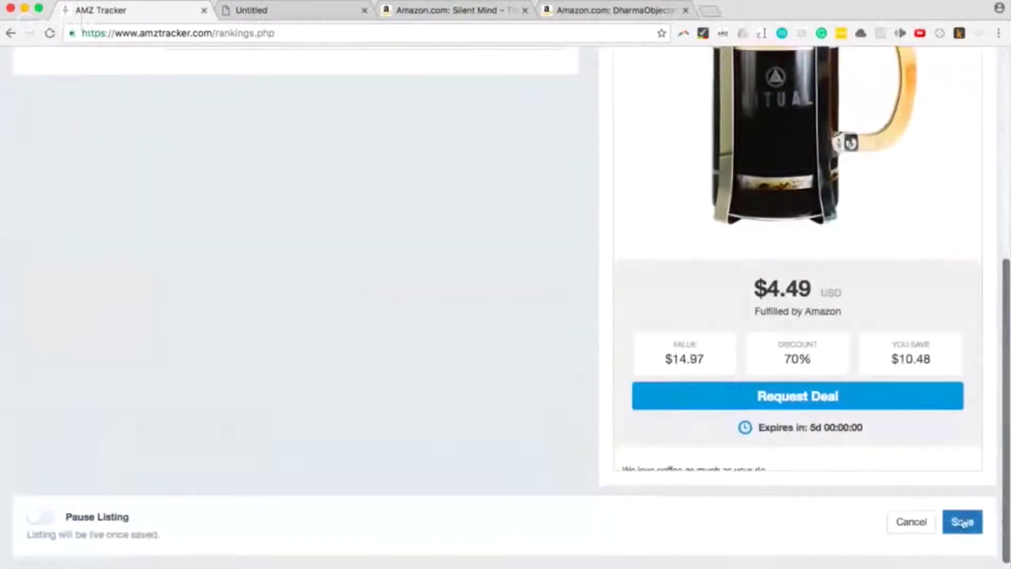
pyautogui.click(957, 523)
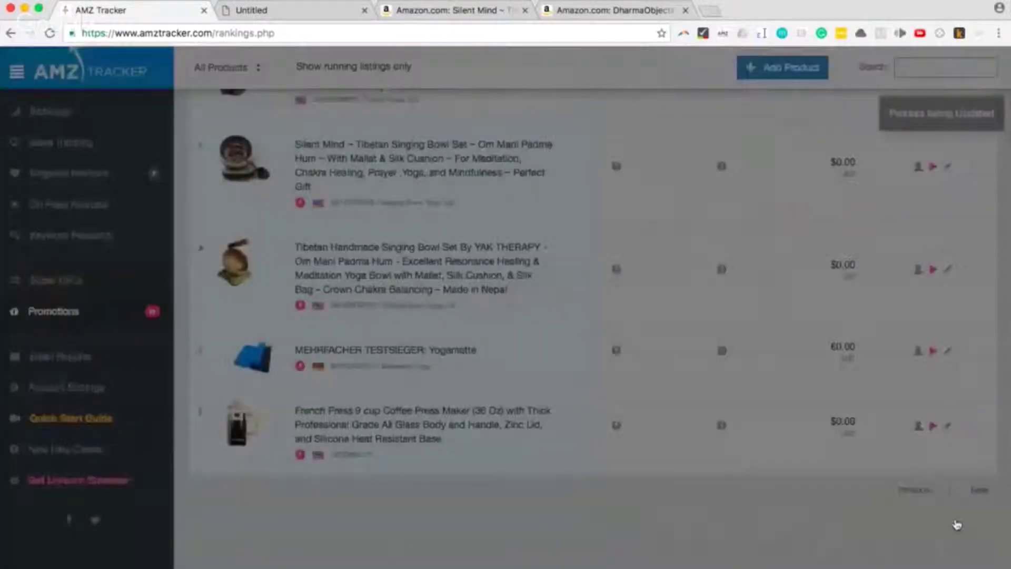
# Scroll the product list to the French Press 9 cup promotion, running 2016-12-07 to 2016-12-12 at $4.49.
pyautogui.scroll(-3, 592, 326)
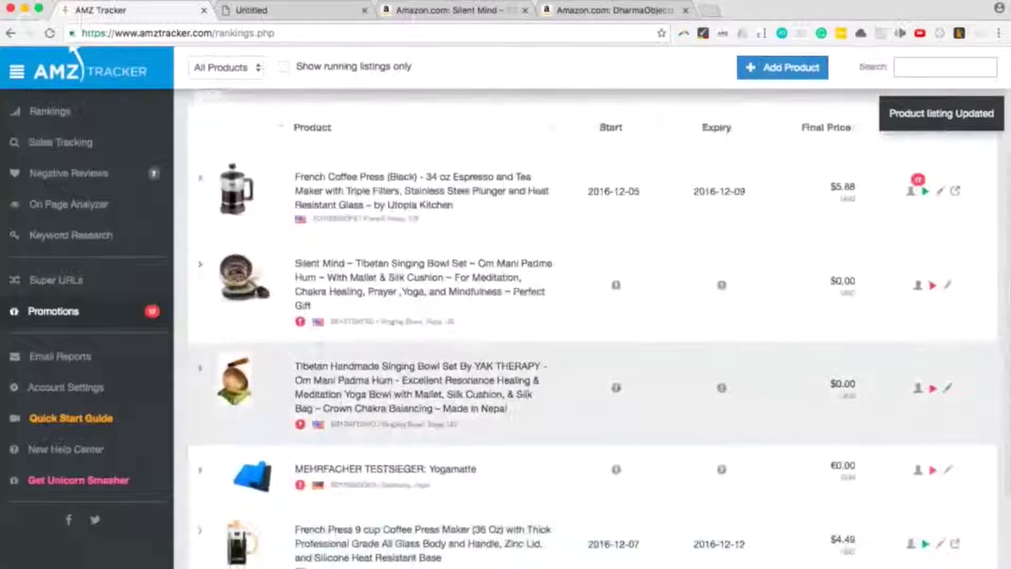